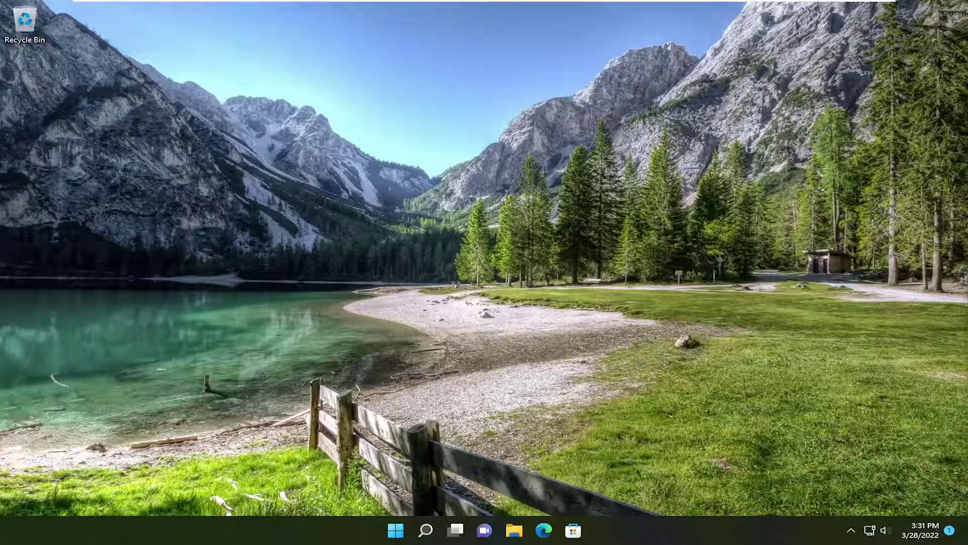
# - Launch Registry Editor from Windows Search with administrator rights, approving the UAC prompt
pyautogui.click(427, 532)
pyautogui.write('reg')
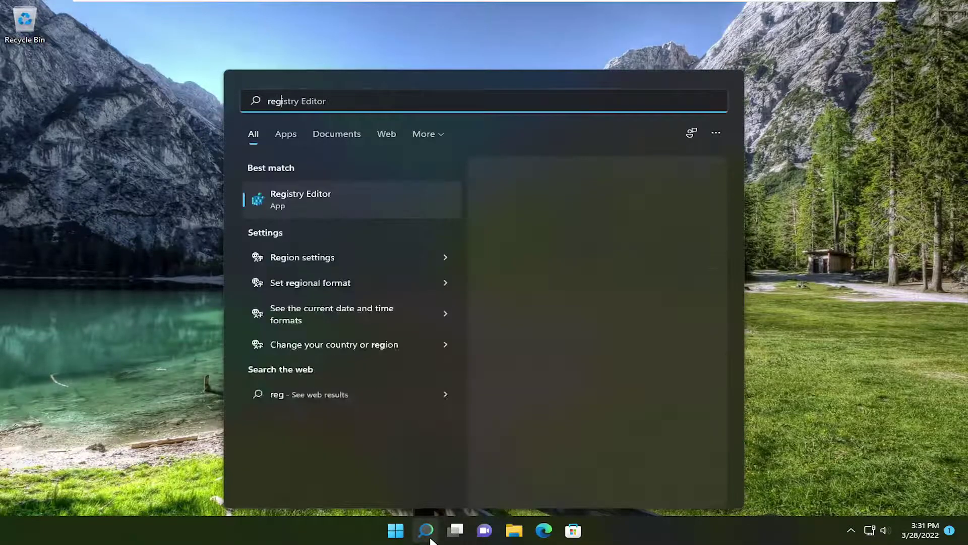
pyautogui.write('edit')
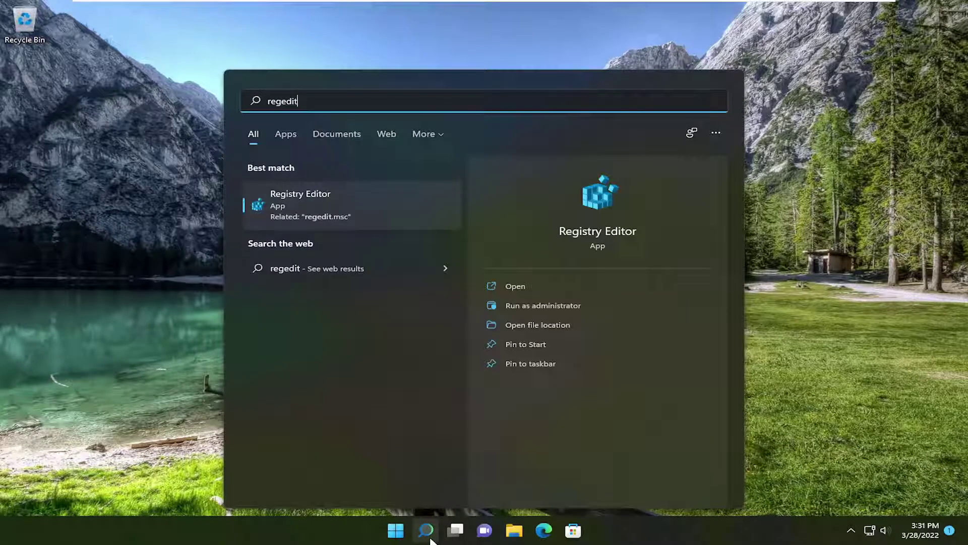
pyautogui.rightClick(294, 205)
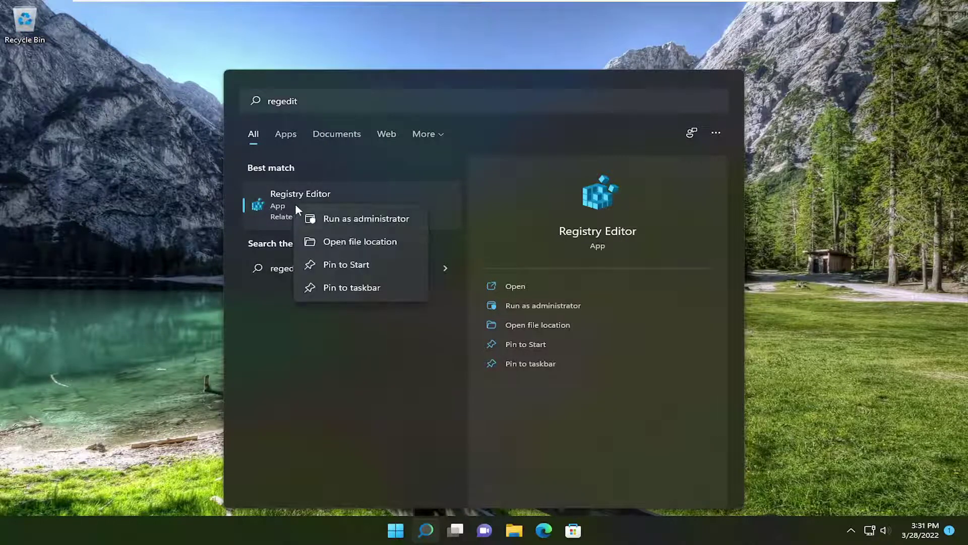
pyautogui.click(348, 219)
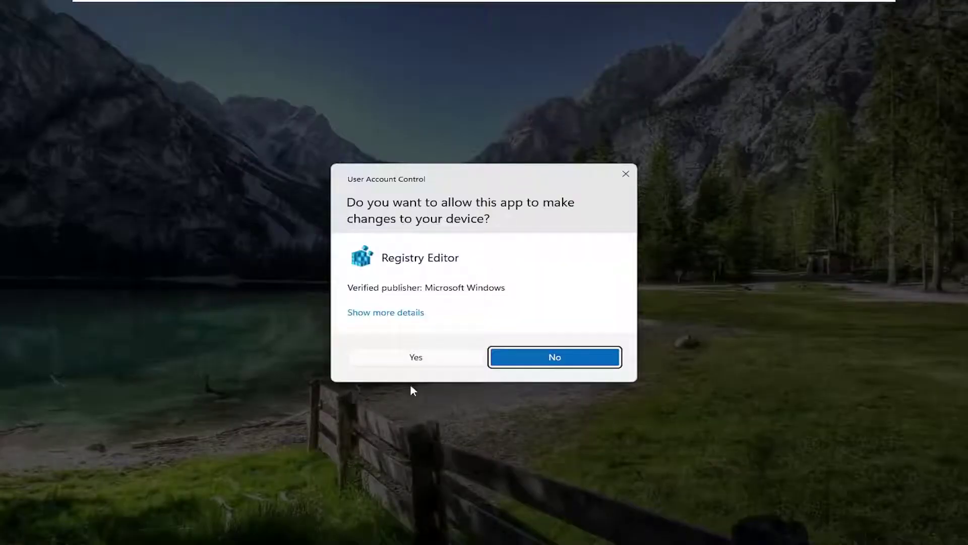
pyautogui.click(415, 357)
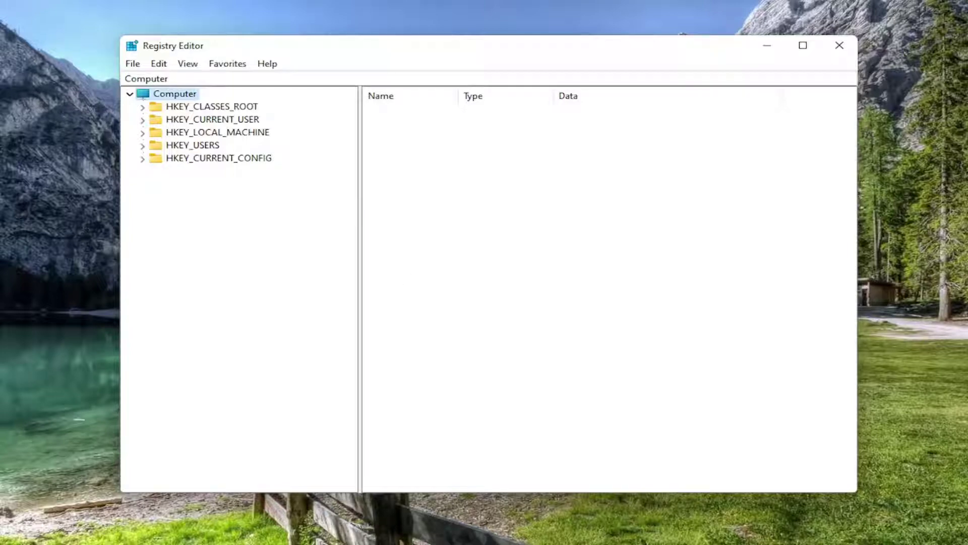
pyautogui.click(132, 64)
pyautogui.click(158, 96)
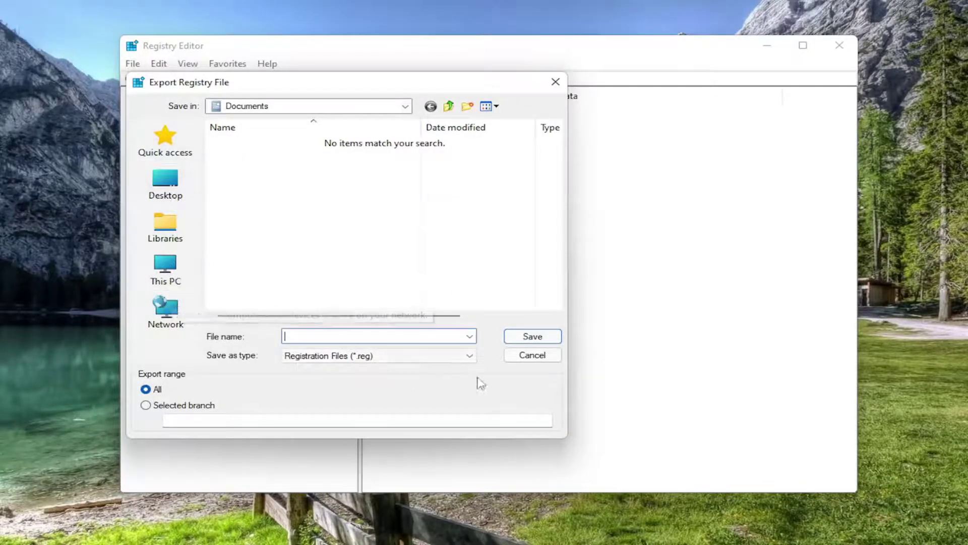
pyautogui.click(527, 360)
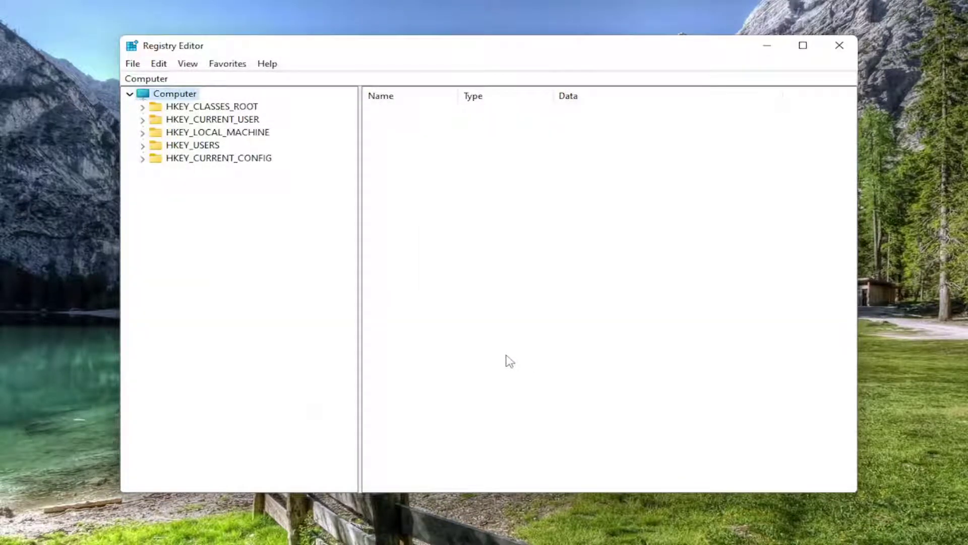
pyautogui.click(133, 63)
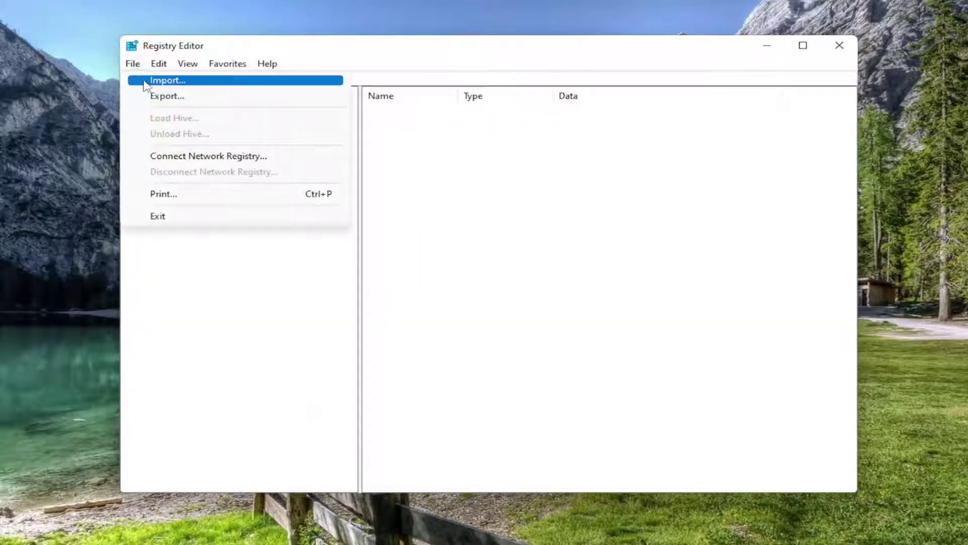
pyautogui.click(150, 82)
pyautogui.click(180, 196)
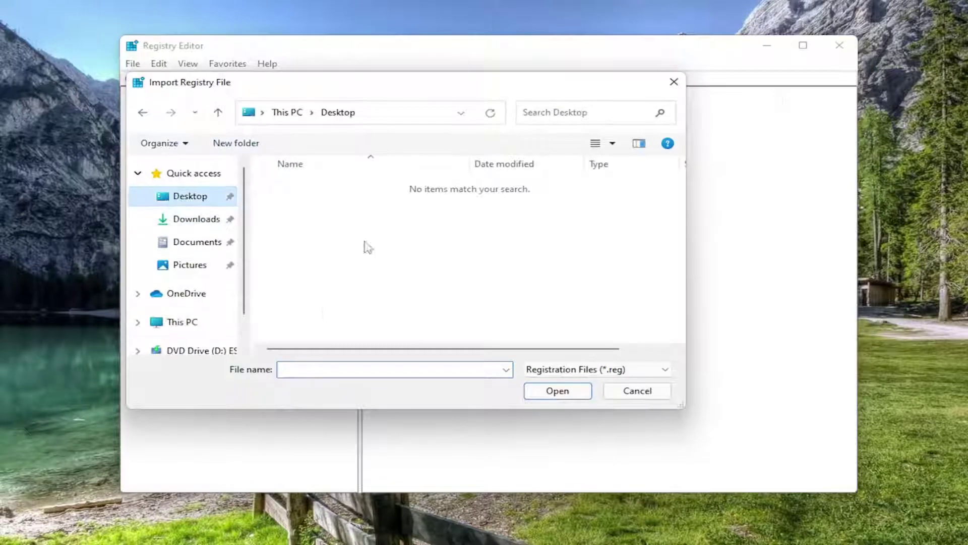
pyautogui.click(638, 390)
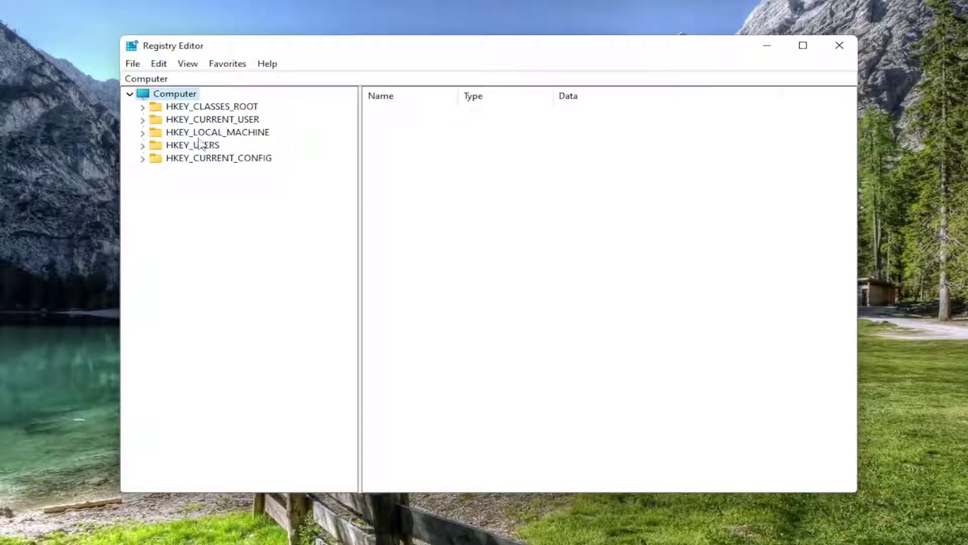
# - Expand HKEY_CURRENT_USER\Software\Microsoft\Windows in the registry tree
pyautogui.doubleClick(212, 119)
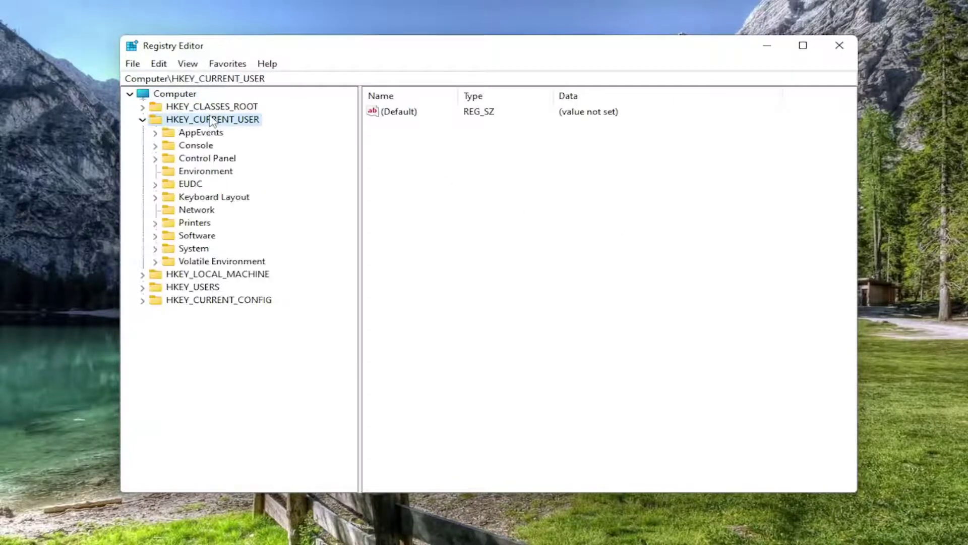
pyautogui.doubleClick(193, 237)
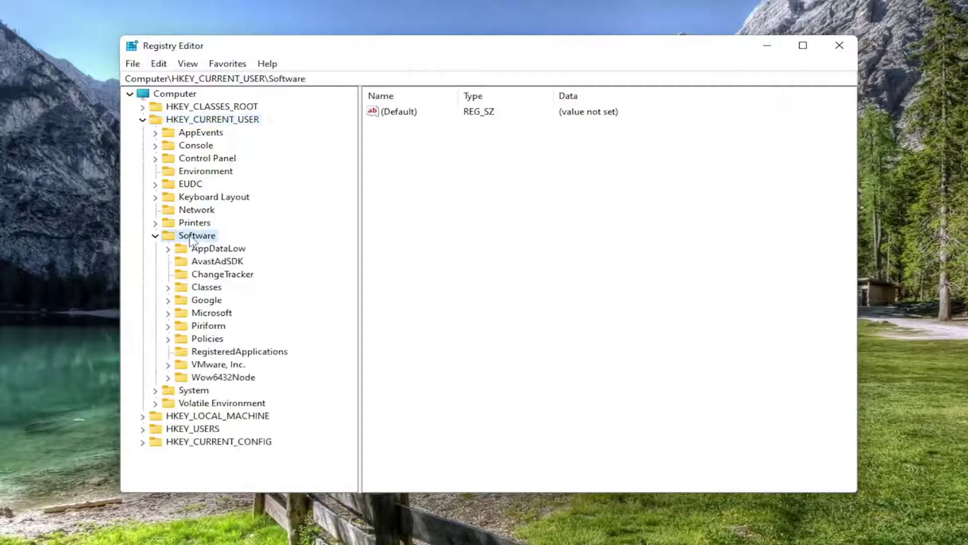
pyautogui.doubleClick(205, 315)
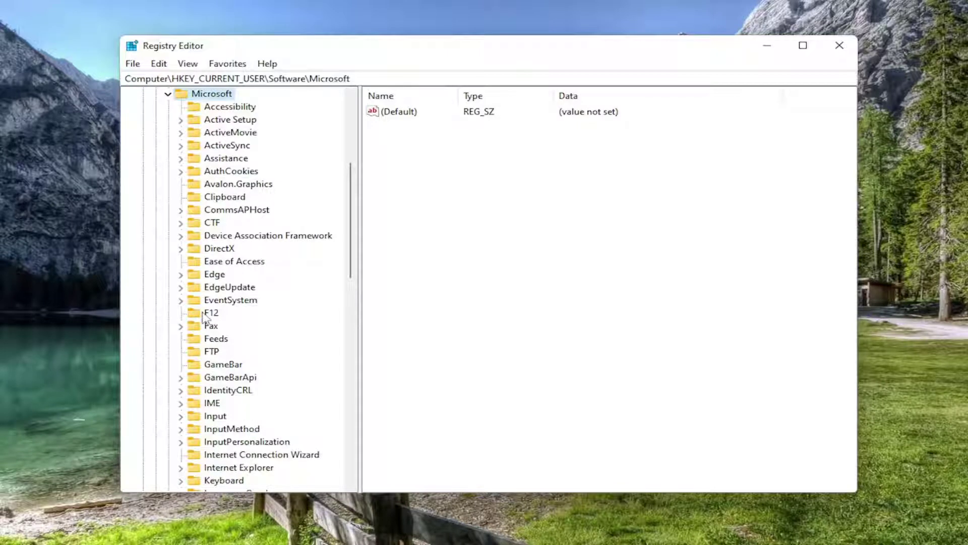
pyautogui.scroll(-1, 204, 313)
pyautogui.scroll(-6, 208, 313)
pyautogui.scroll(-8, 213, 311)
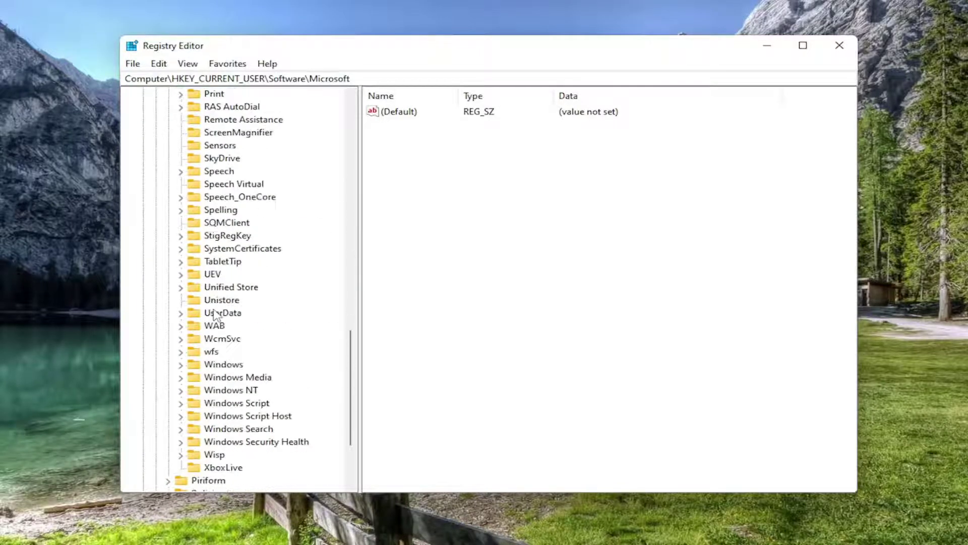
pyautogui.doubleClick(224, 366)
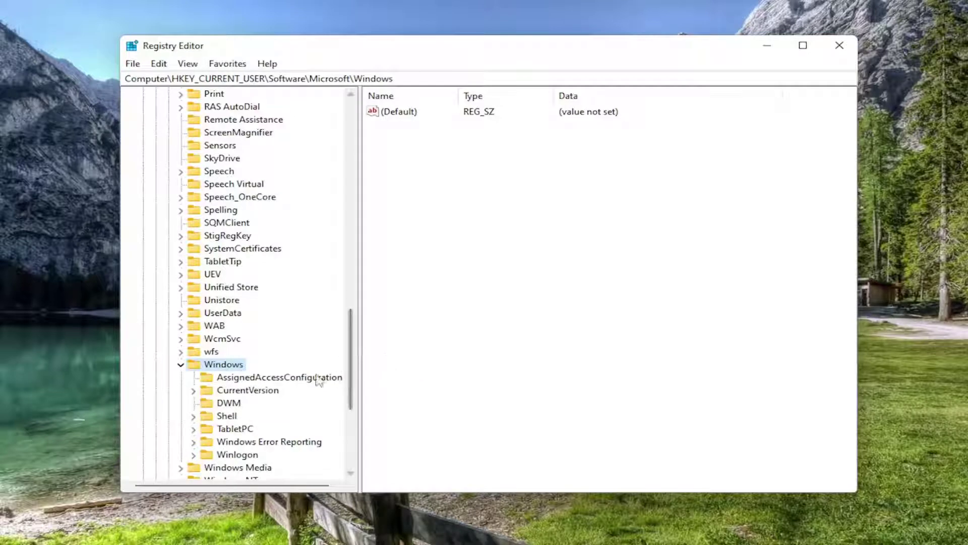
# - Expand CurrentVersion\Explorer and select its Advanced key
pyautogui.click(238, 392)
pyautogui.doubleClick(238, 392)
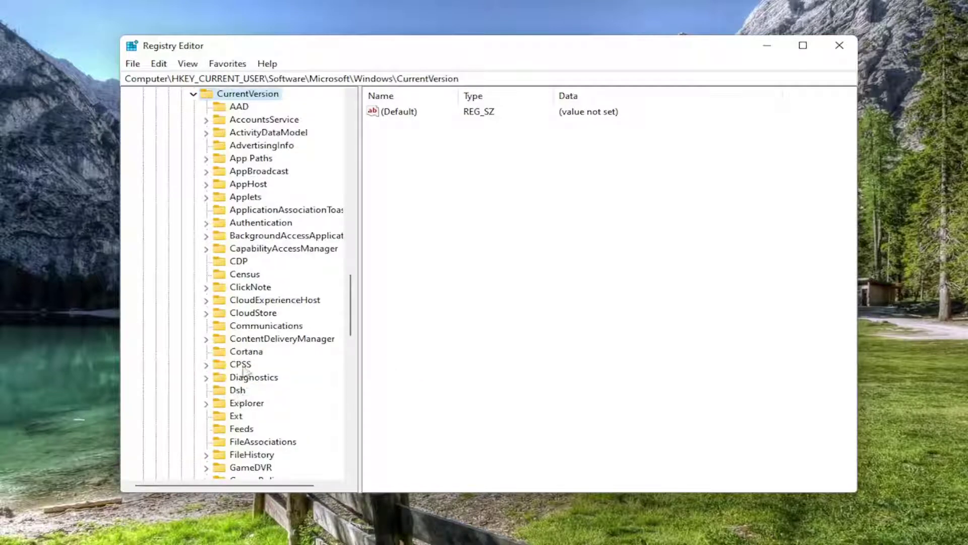
pyautogui.click(245, 407)
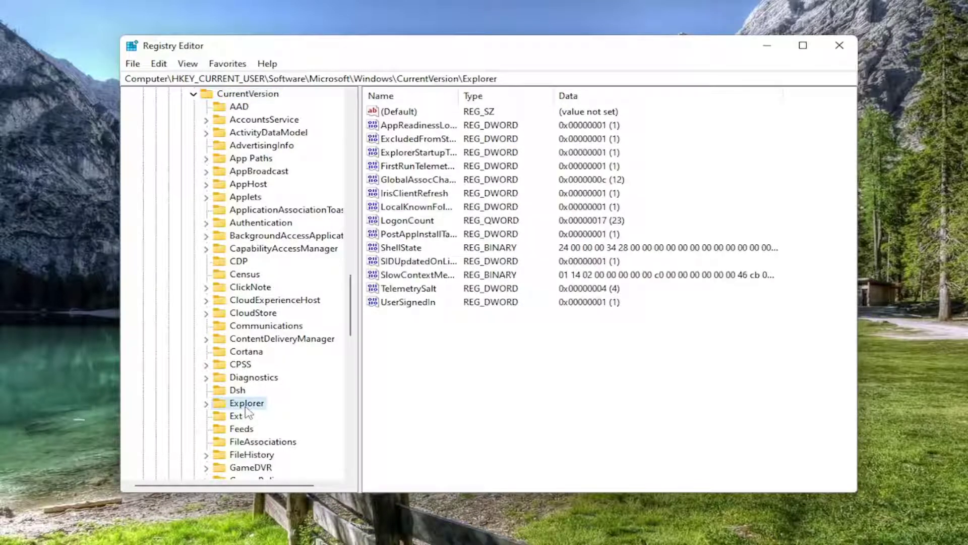
pyautogui.doubleClick(246, 407)
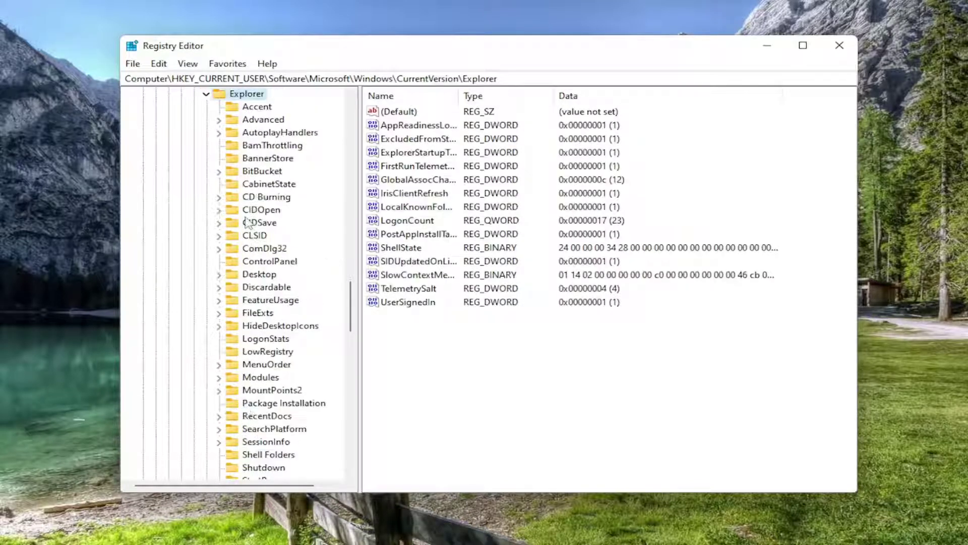
pyautogui.scroll(3, 247, 221)
pyautogui.scroll(1, 246, 221)
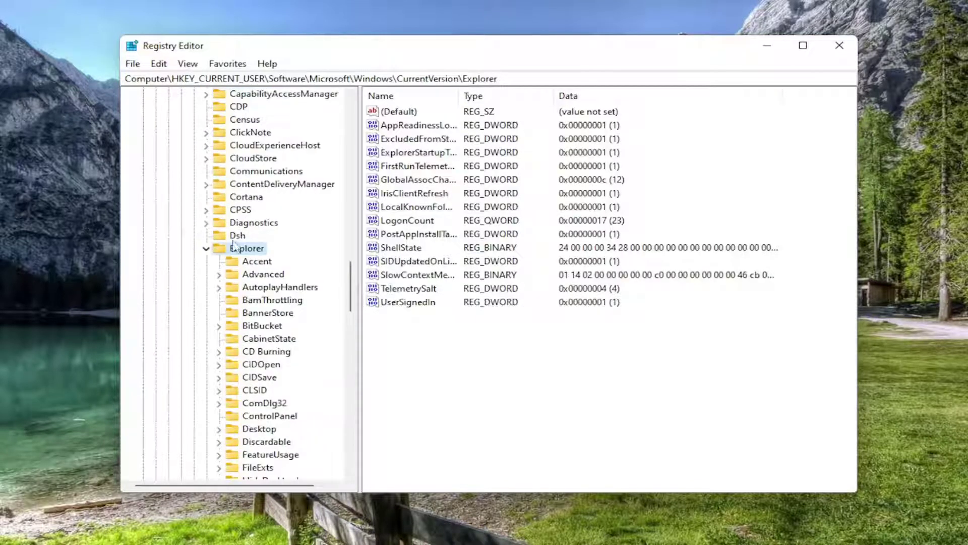
pyautogui.click(245, 277)
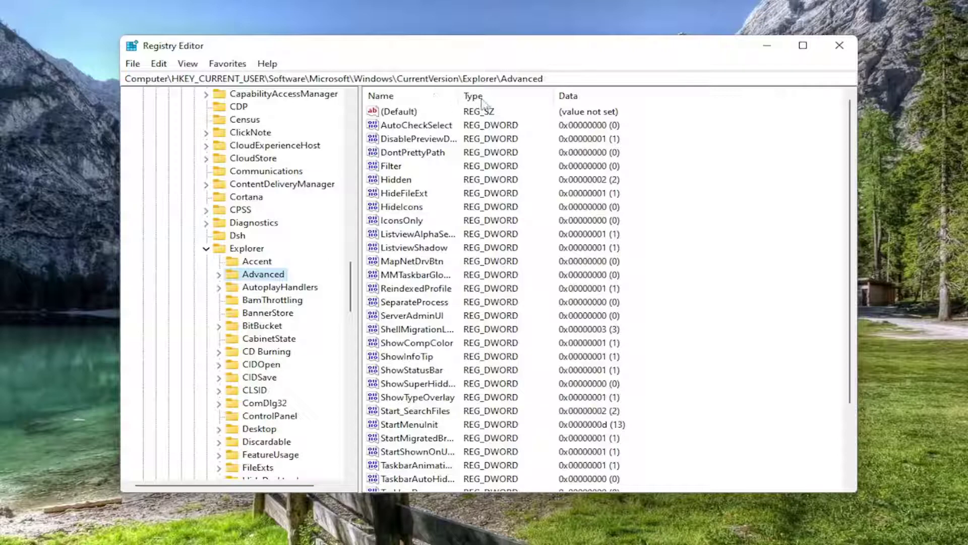
# - Widen the Name column to show full value names, then deselect TaskbarAnimations
pyautogui.doubleClick(459, 95)
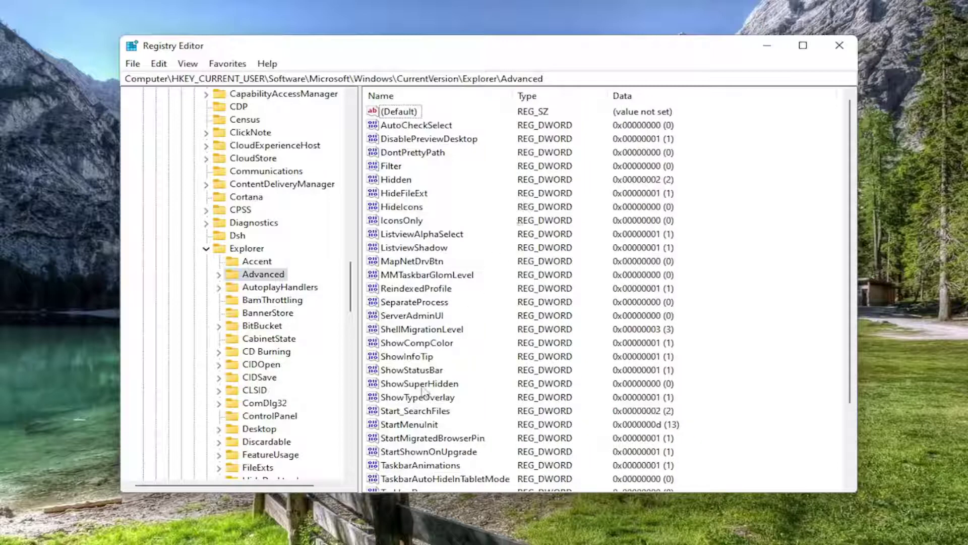
pyautogui.scroll(-3, 408, 420)
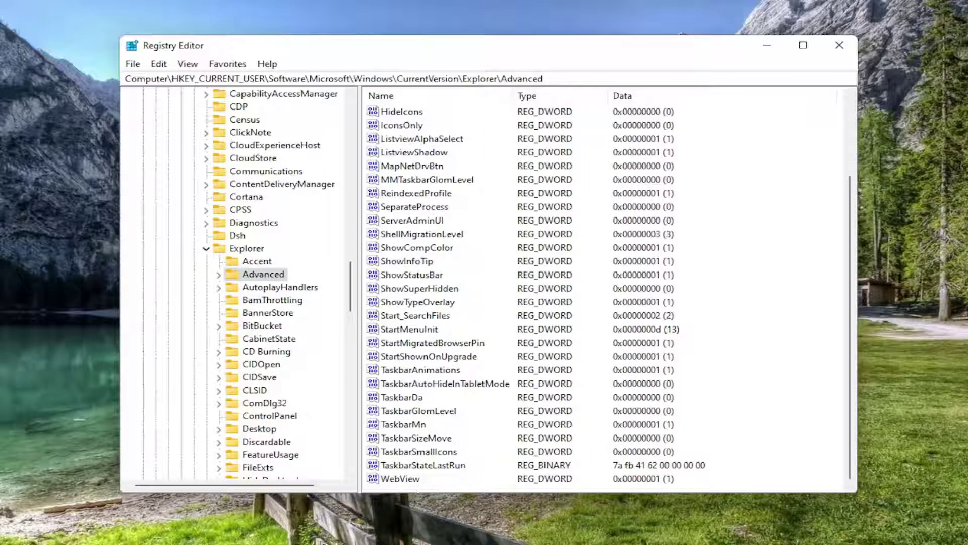
pyautogui.click(423, 370)
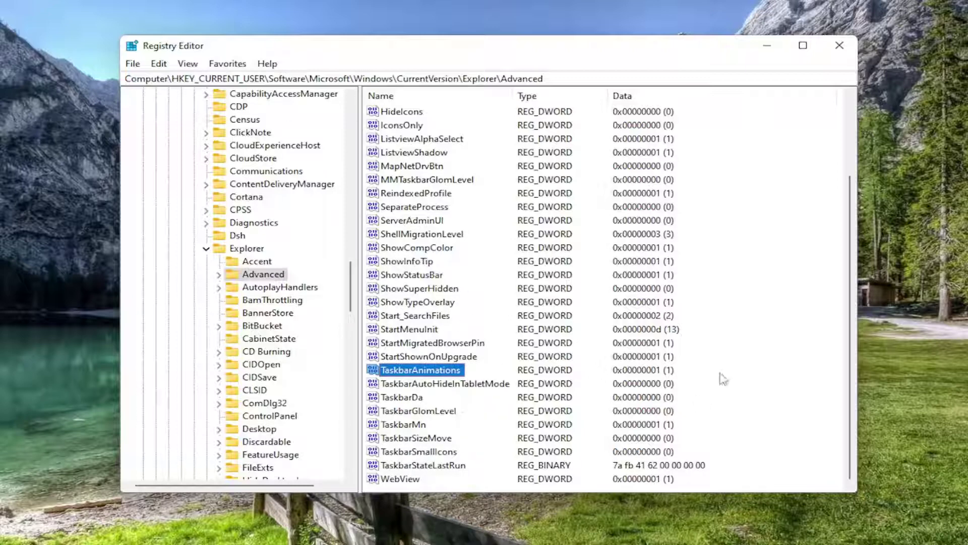
pyautogui.click(751, 351)
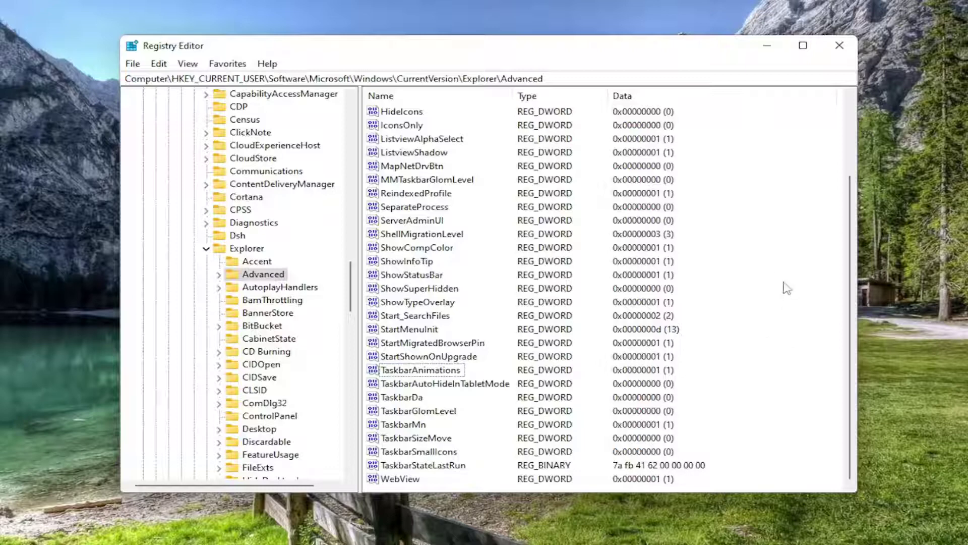
# - Create a new DWORD (32-bit) value in Advanced named TaskbarSi
pyautogui.rightClick(750, 312)
pyautogui.moveTo(794, 321)
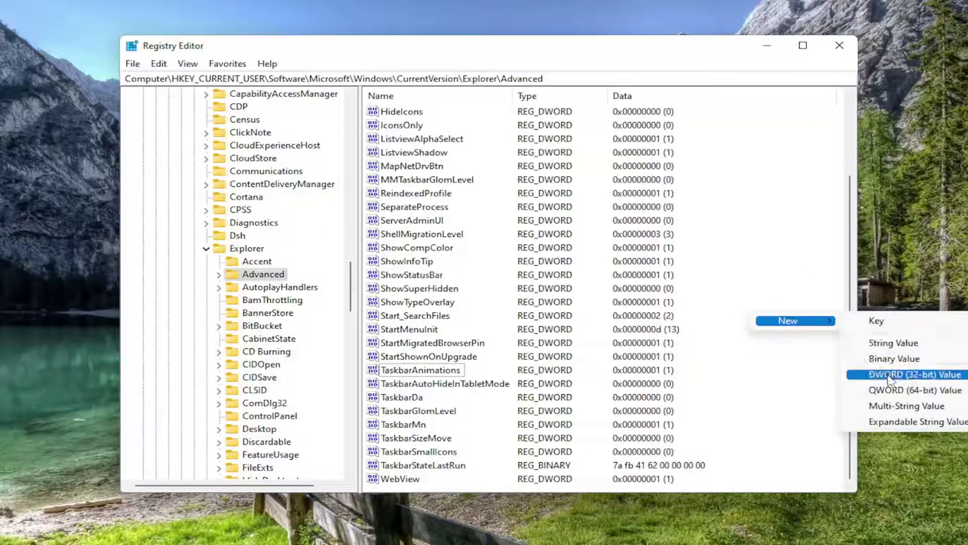
pyautogui.click(890, 375)
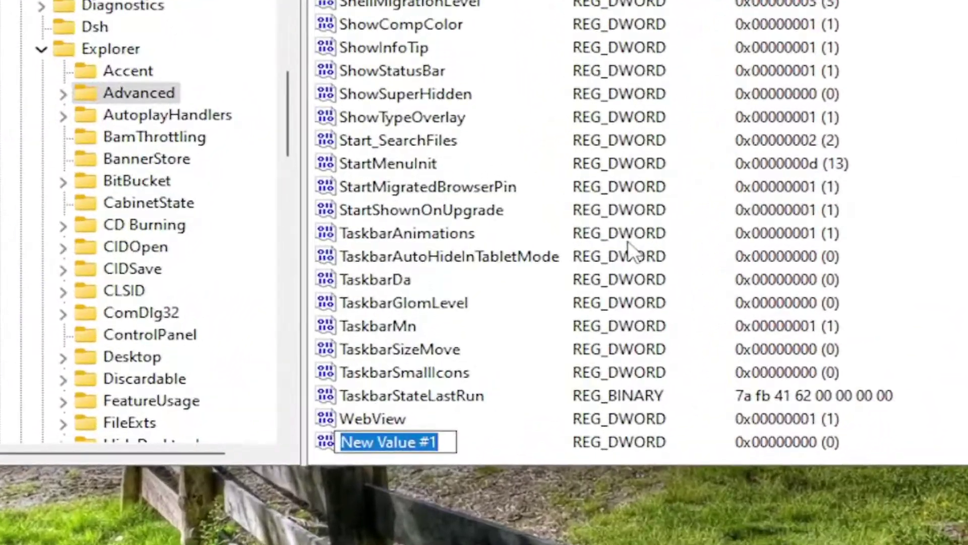
pyautogui.write('Taskbar')
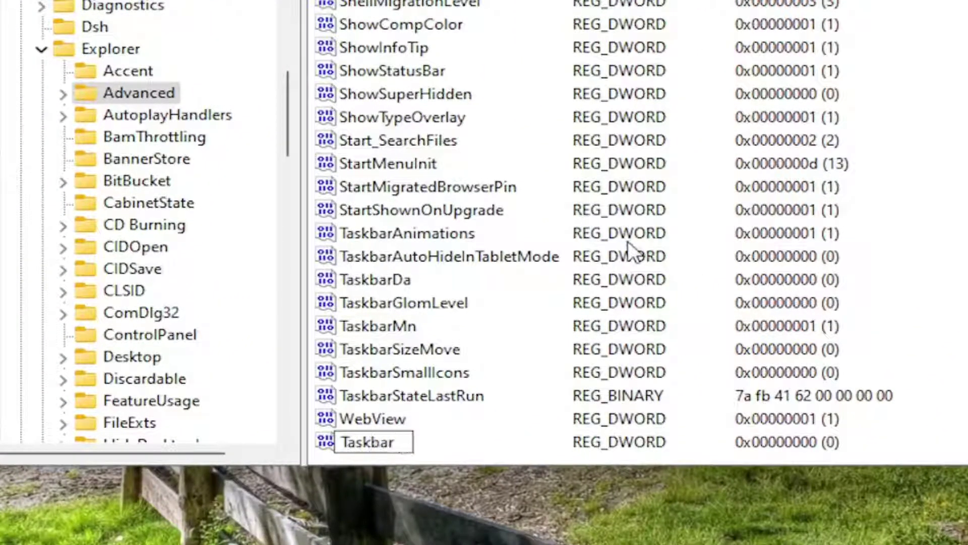
pyautogui.write('Si')
pyautogui.press('Return')
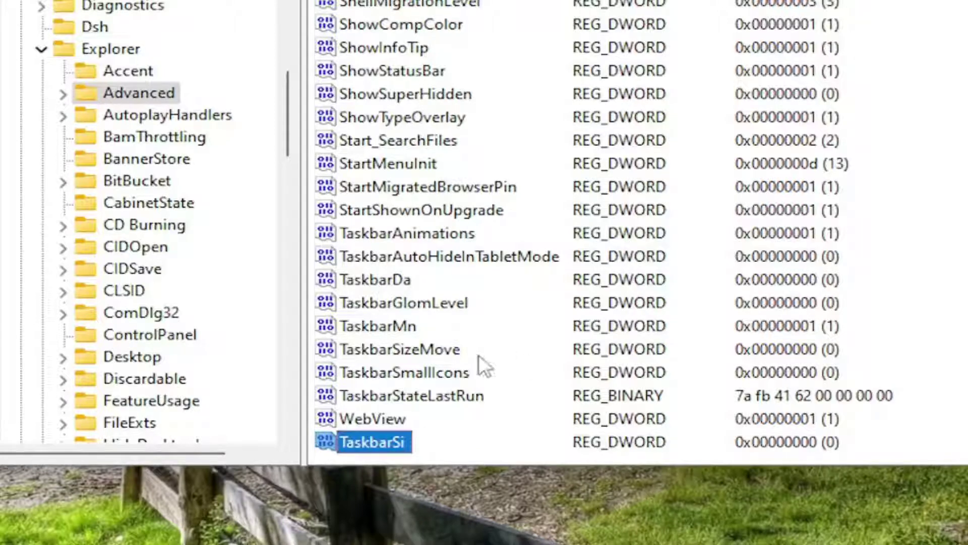
# - Set TaskbarSi's value data to 2 and confirm
pyautogui.doubleClick(388, 445)
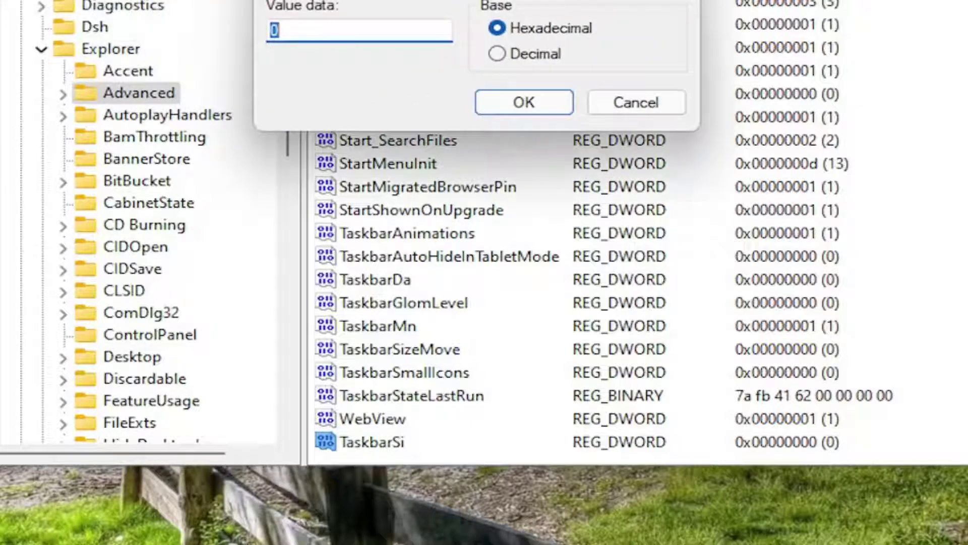
pyautogui.write('0')
pyautogui.doubleClick(271, 33)
pyautogui.write('1')
pyautogui.doubleClick(273, 32)
pyautogui.write('2')
pyautogui.click(527, 99)
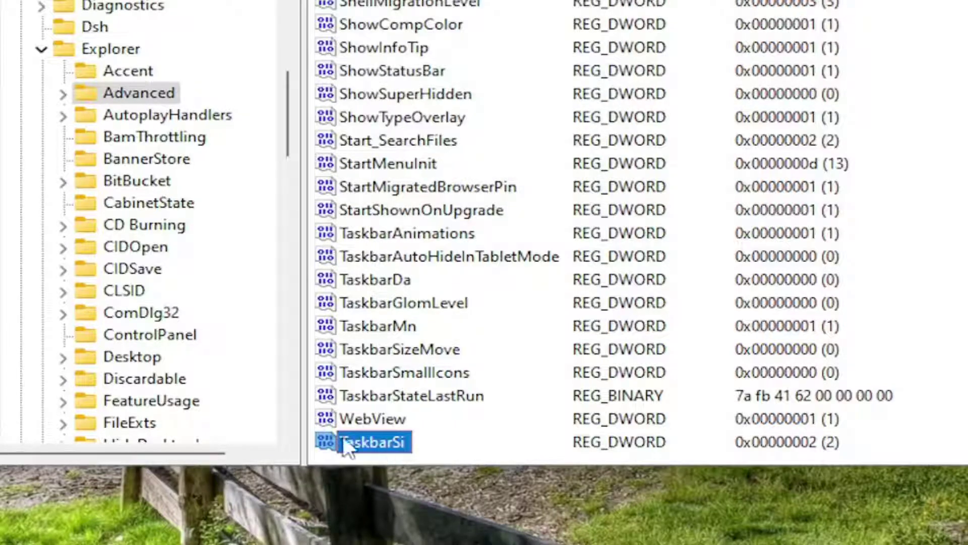
# - Collapse Explorer, CurrentVersion, Windows and Microsoft back to HKEY_CURRENT_USER\Software
pyautogui.click(43, 53)
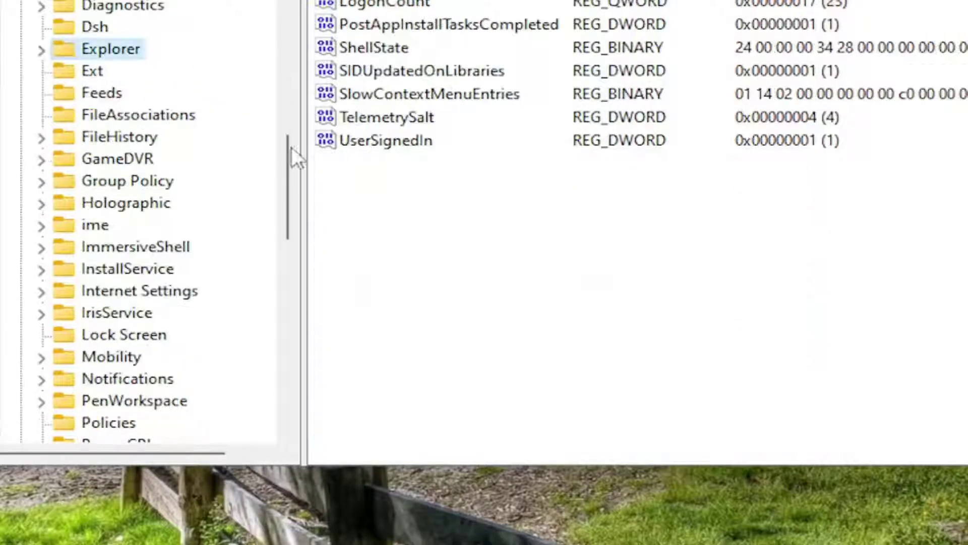
pyautogui.moveTo(292, 195); pyautogui.dragTo(277, 79)
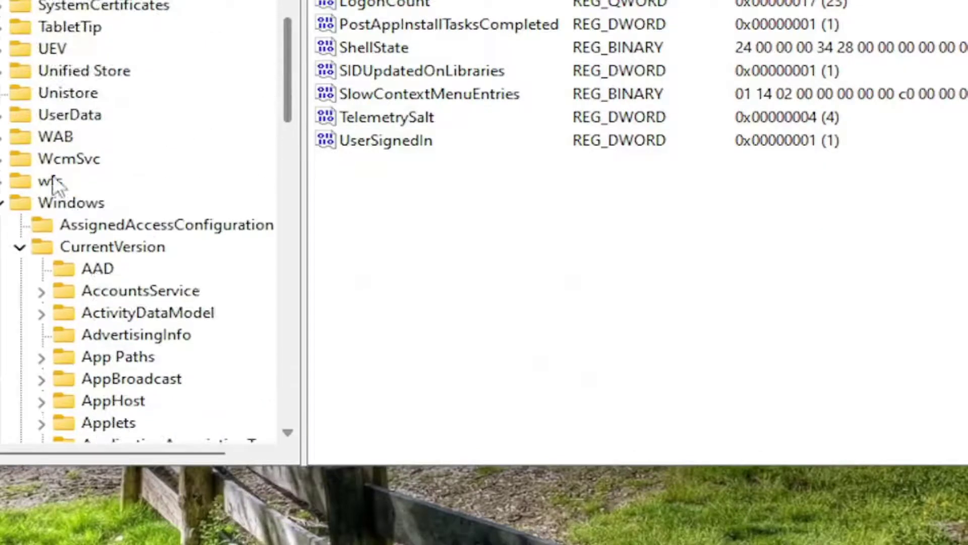
pyautogui.click(19, 247)
pyautogui.click(3, 202)
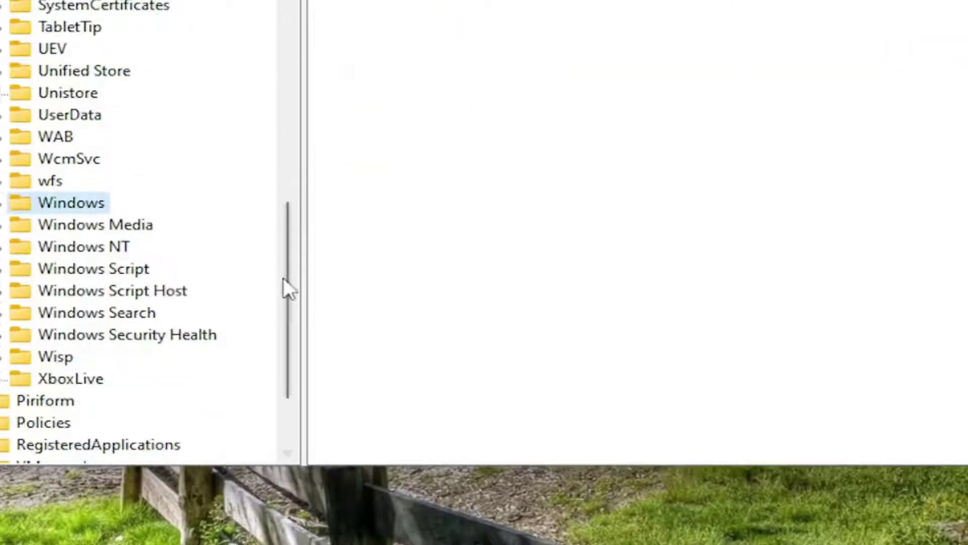
pyautogui.moveTo(284, 278); pyautogui.dragTo(278, 16)
pyautogui.doubleClick(35, 158)
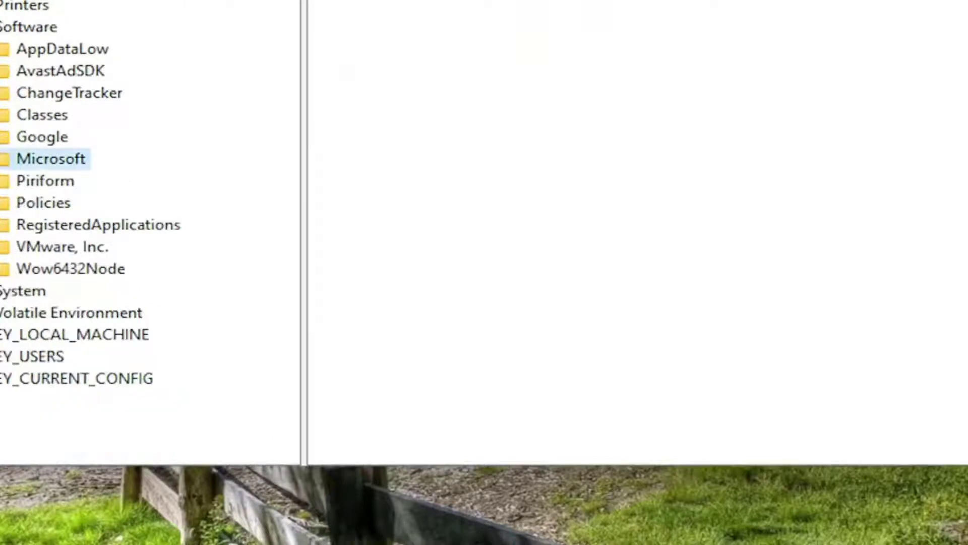